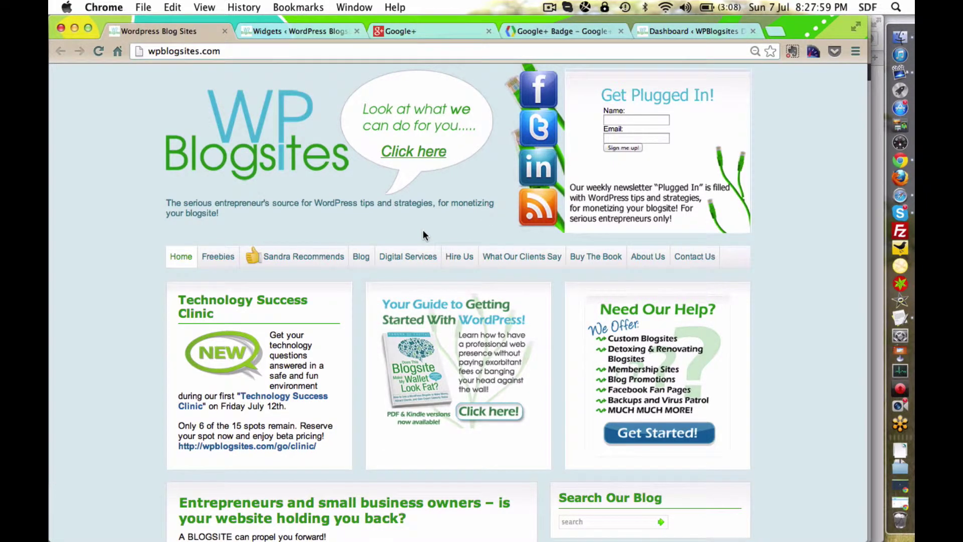
- Scroll down the blog and try following the profile from its sidebar Google+ badge
scroll(435, 376, "down", 10)
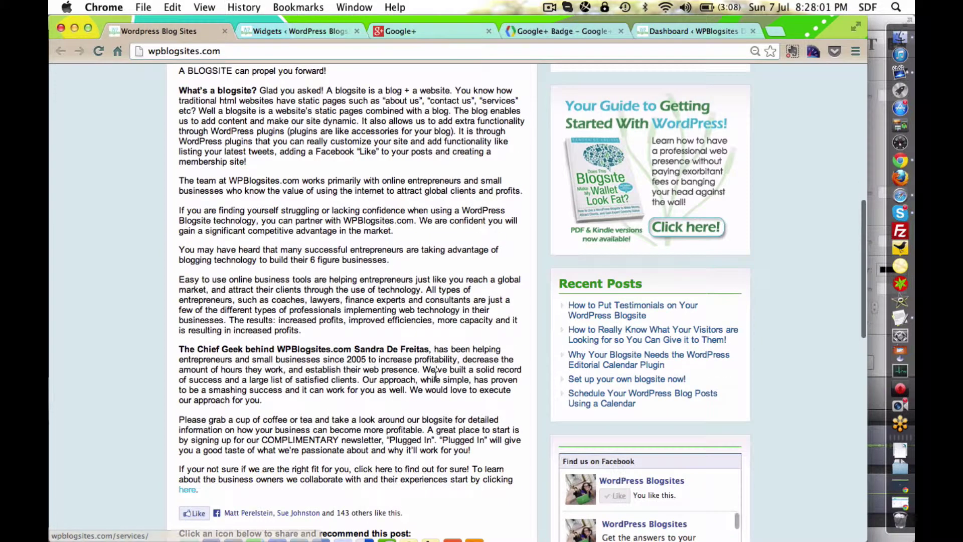
scroll(436, 376, "down", 1)
scroll(436, 379, "down", 12)
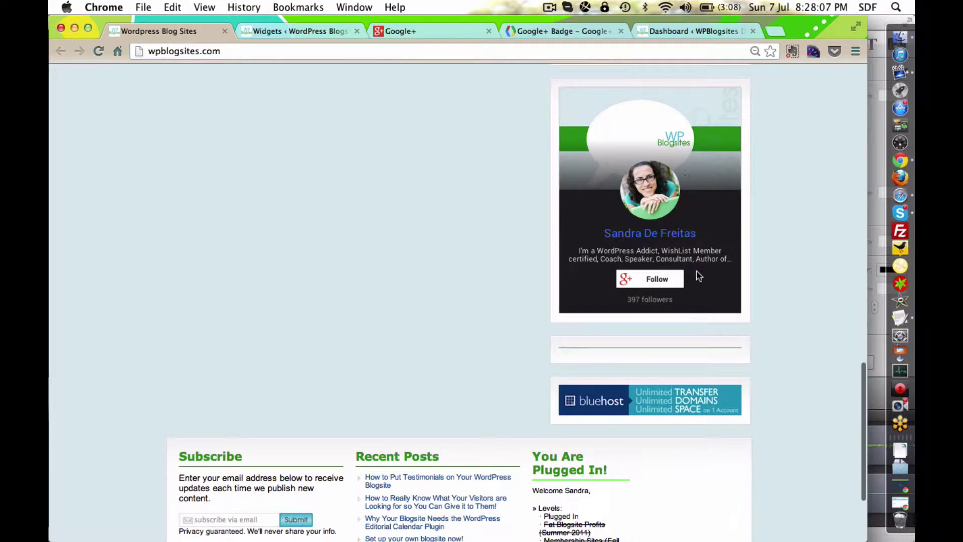
left_click(646, 279)
mouse_move(650, 279)
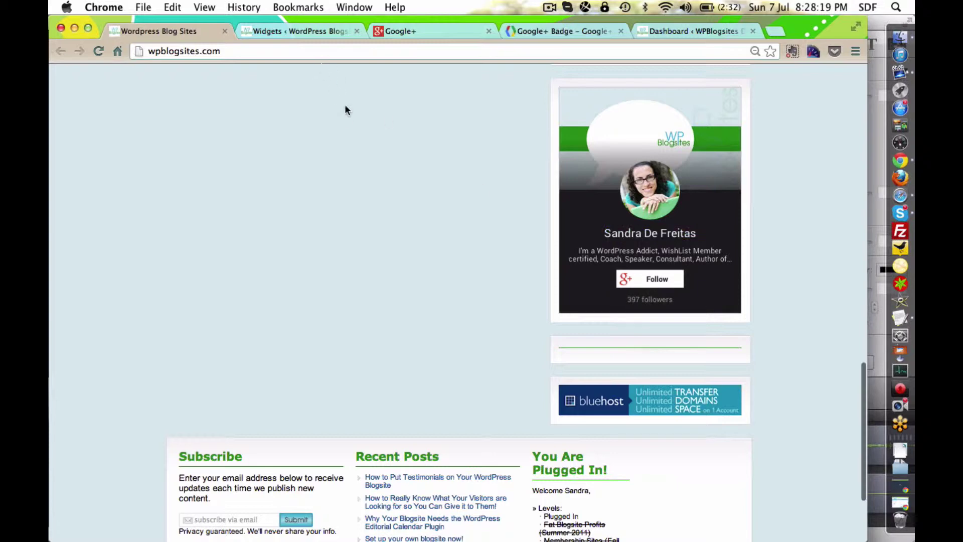
- Review the existing badge code in the sidebar Text widget, then return to the Google+ stream
left_click(325, 32)
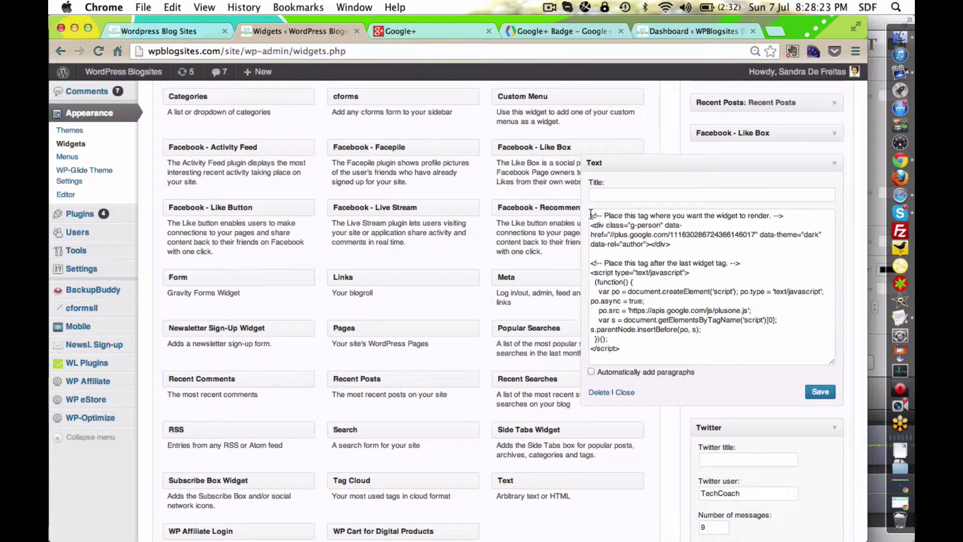
left_click_drag(591, 215, 654, 346)
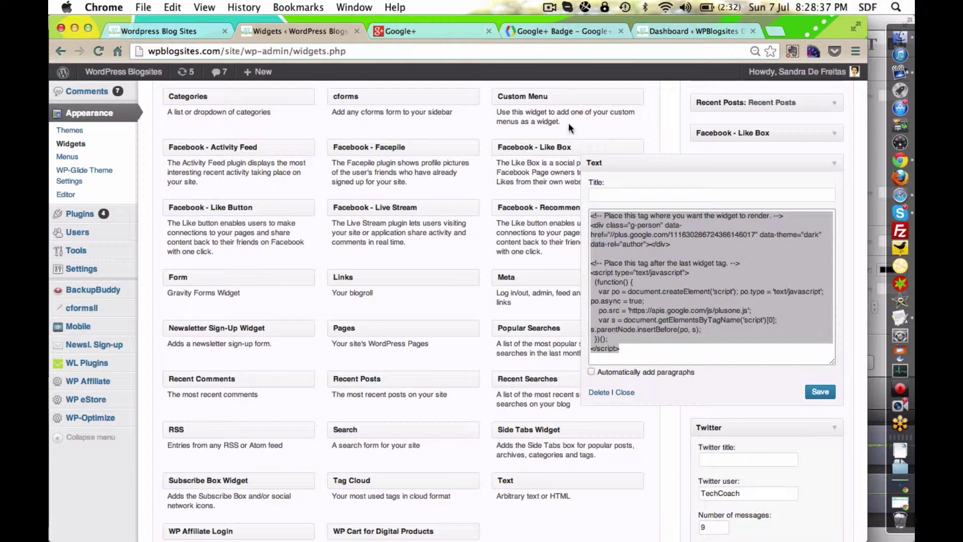
left_click(439, 30)
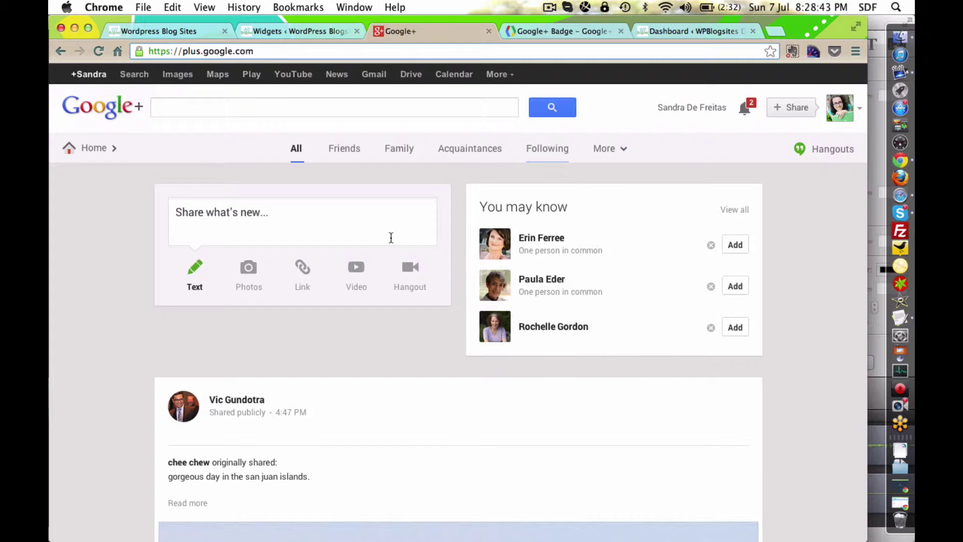
- Go to the Google+ profile page and bring up its cover photo chooser
left_click(859, 124)
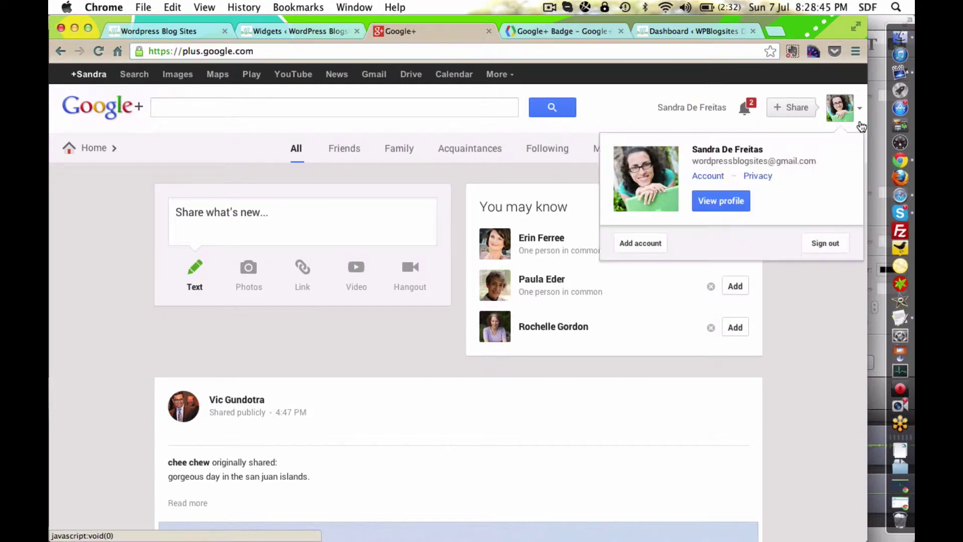
left_click(718, 196)
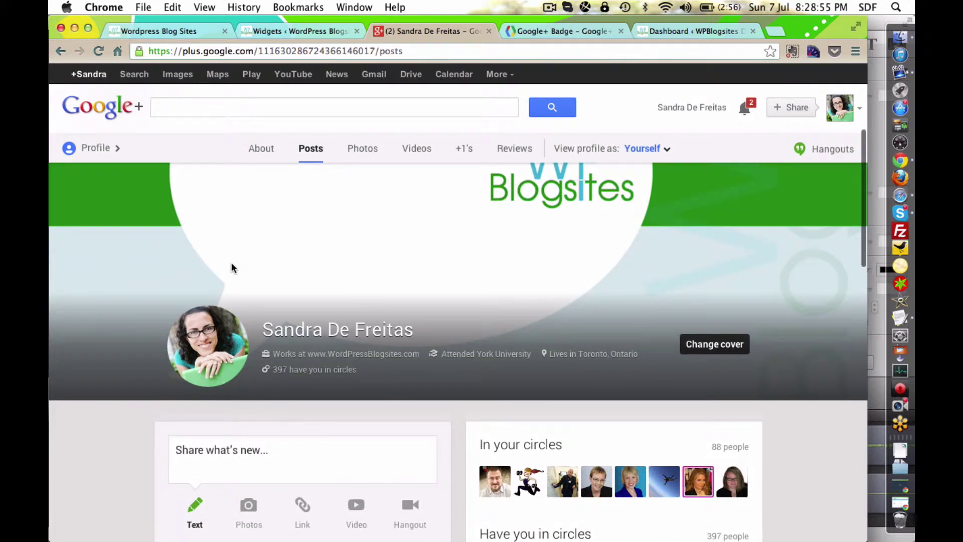
left_click(711, 347)
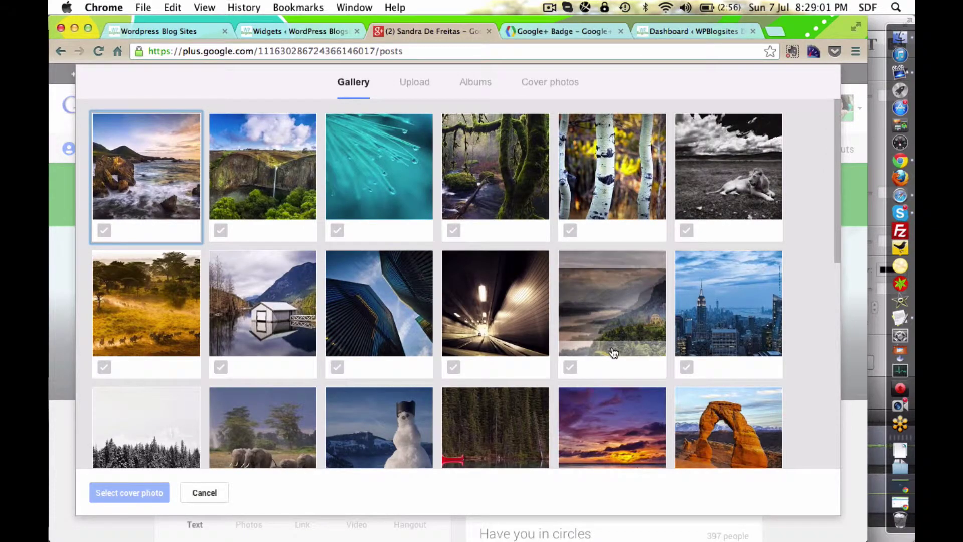
scroll(613, 351, "down", 3)
scroll(612, 353, "down", 10)
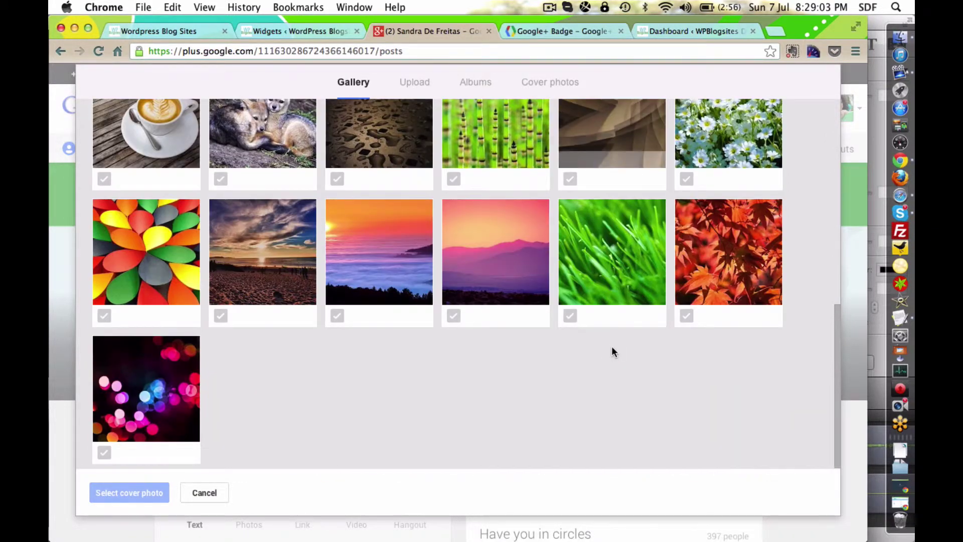
scroll(612, 350, "up", 5)
scroll(612, 346, "up", 5)
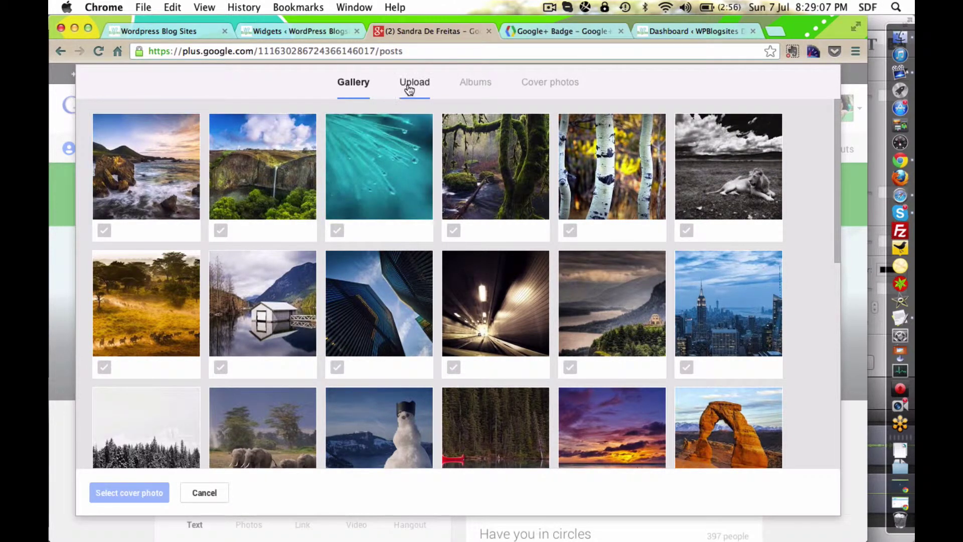
- Look at the cover photo upload option, cancel without changes, and go to the Badge page
left_click(408, 88)
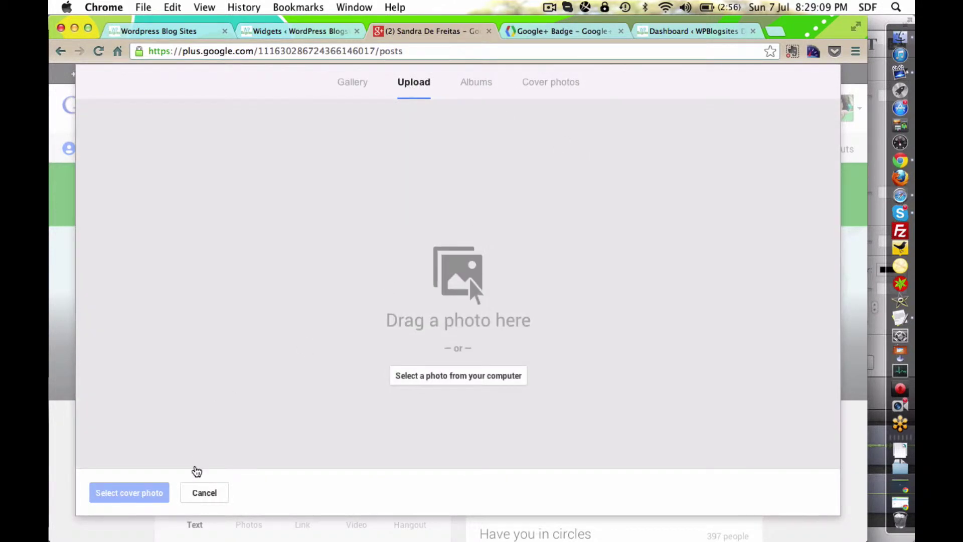
left_click(199, 494)
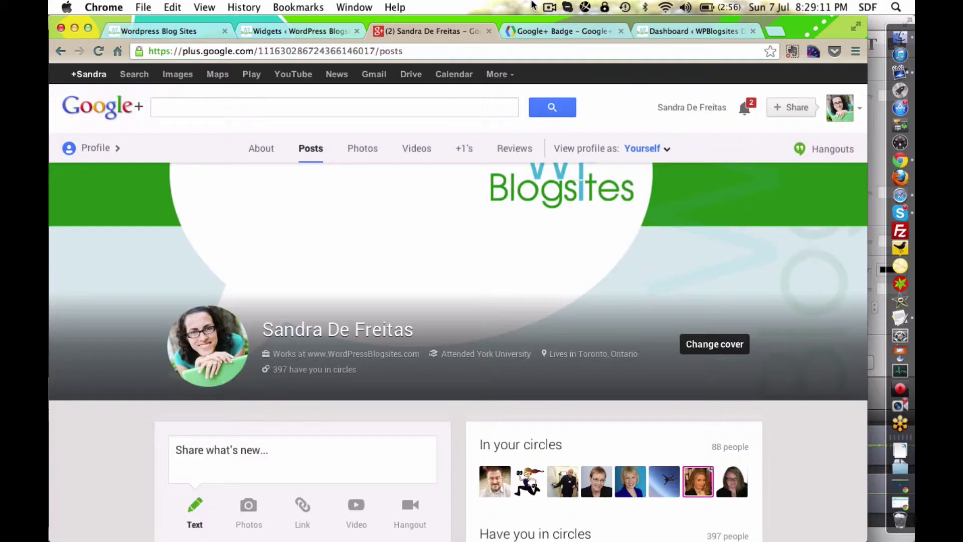
left_click(527, 34)
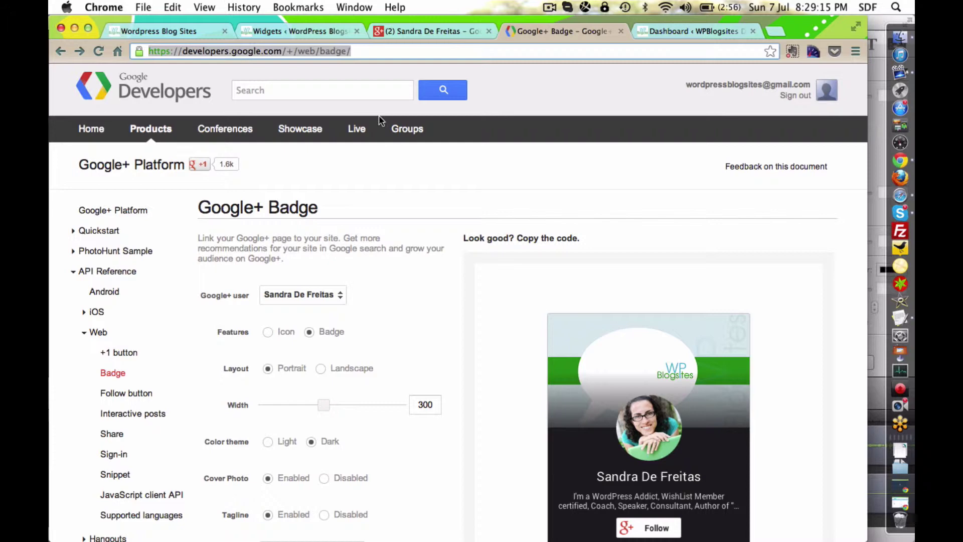
- Keep the current profile as the badge user and the full profile badge type
scroll(431, 233, "down", 5)
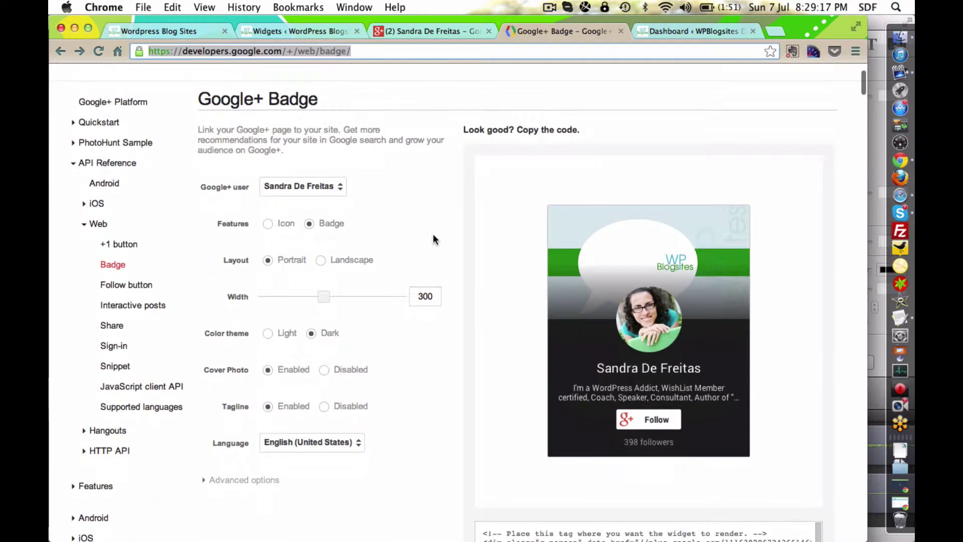
left_click(339, 191)
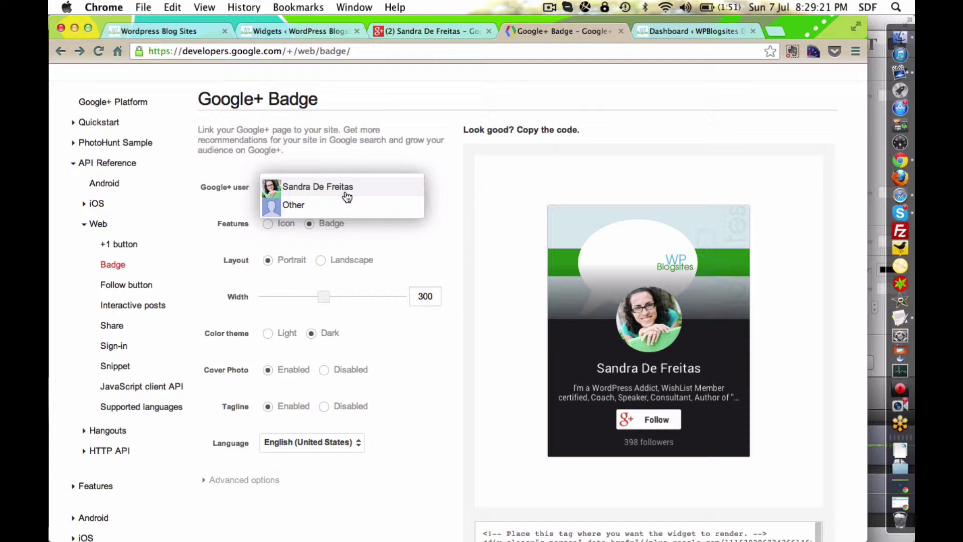
left_click(316, 187)
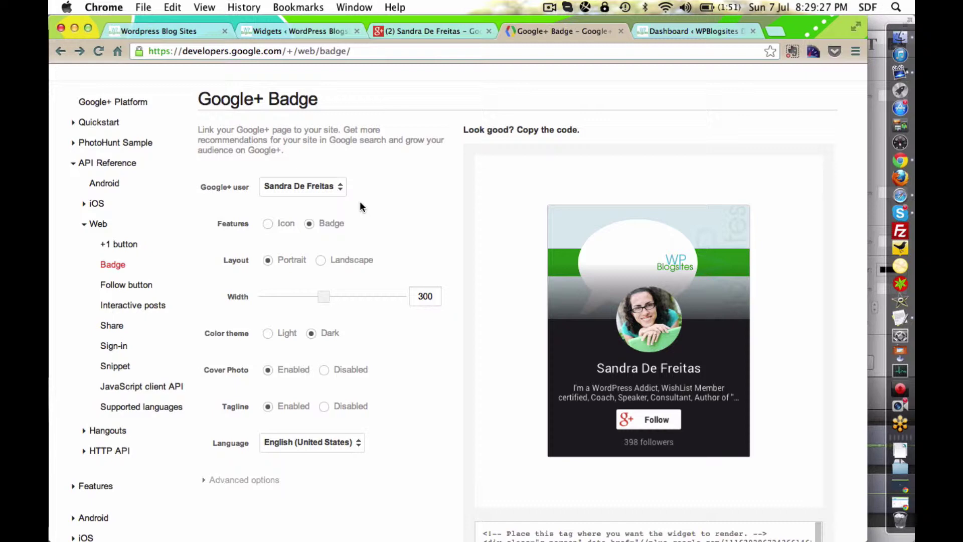
left_click(267, 224)
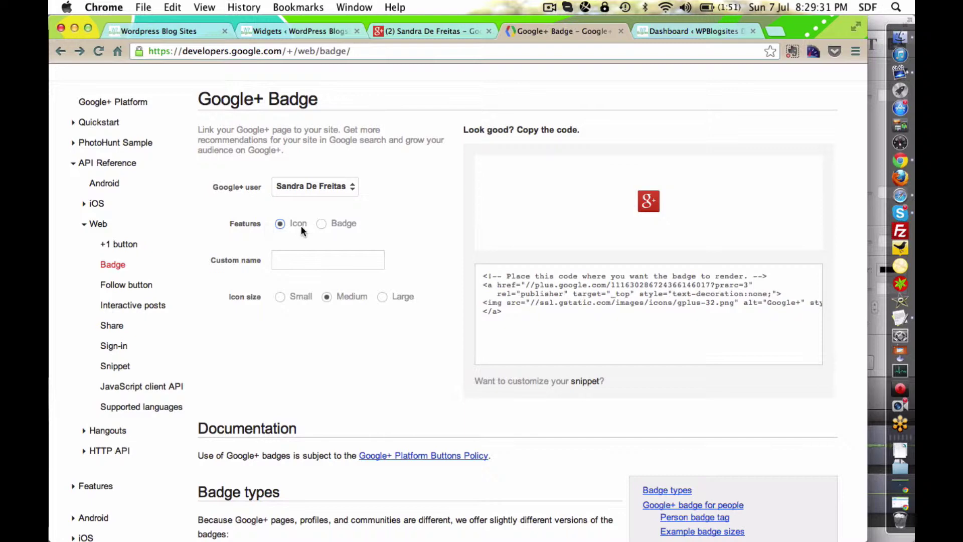
left_click(323, 222)
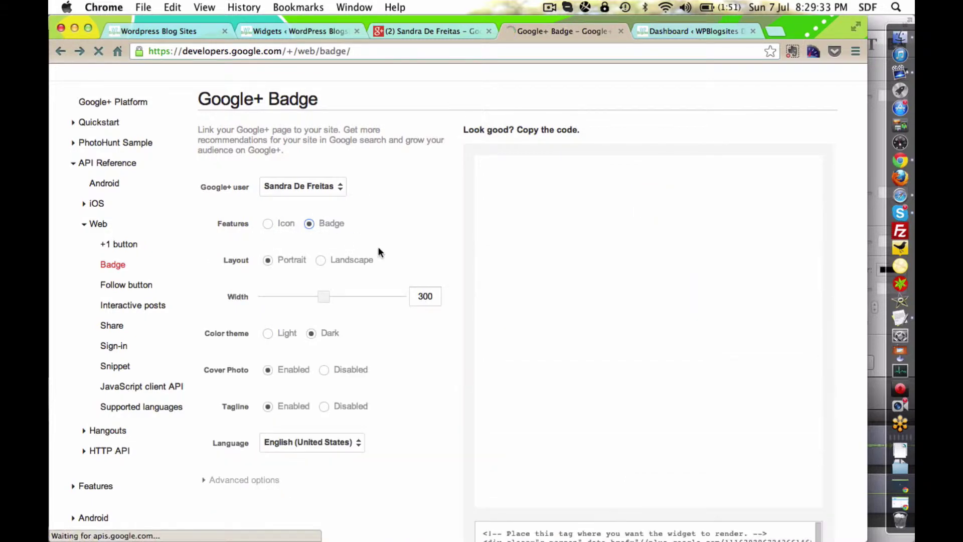
- Keep the portrait layout and set the badge width to 300 after trying 257
scroll(403, 254, "down", 2)
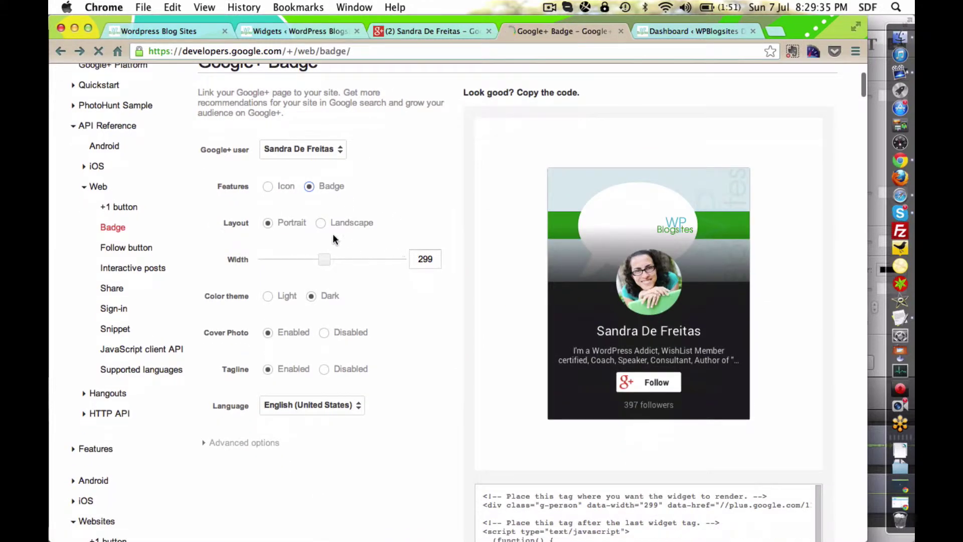
left_click(324, 258)
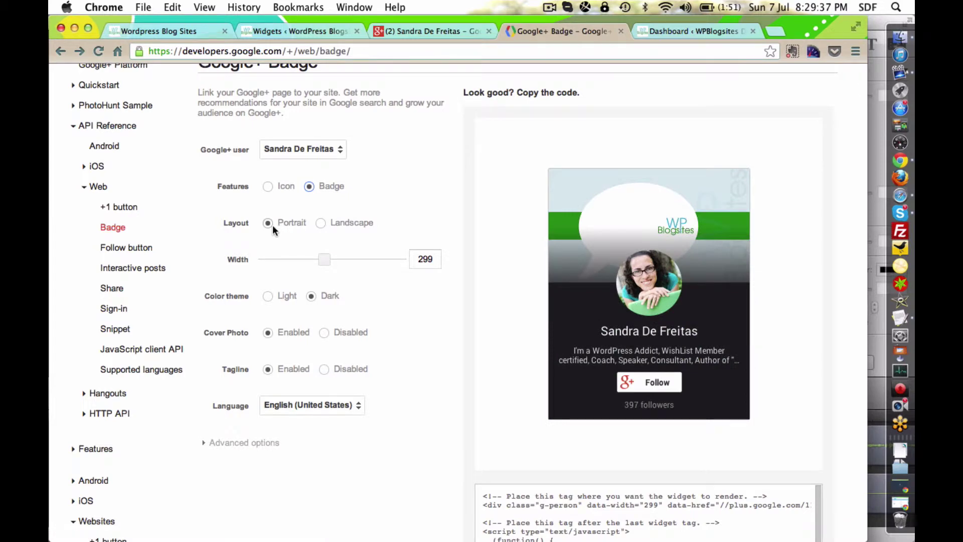
left_click(321, 222)
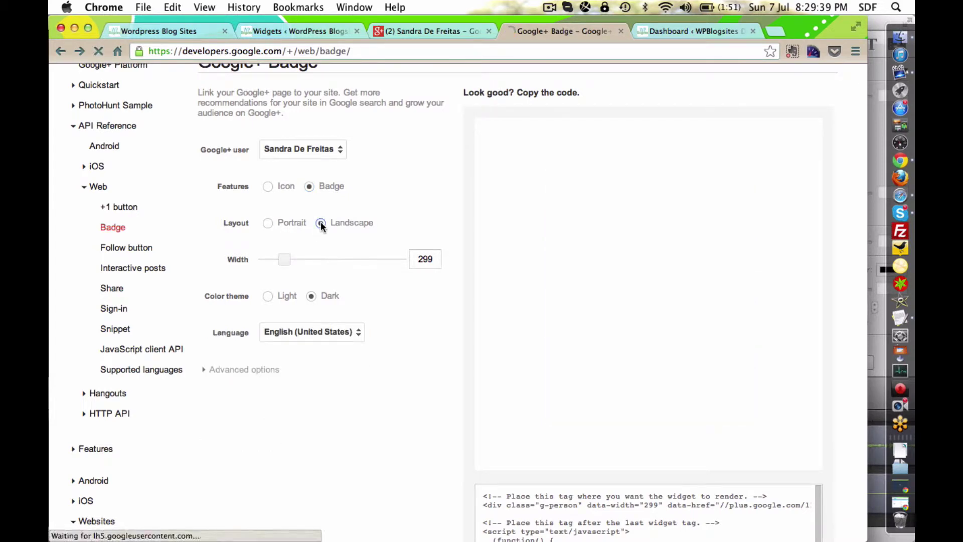
left_click(268, 223)
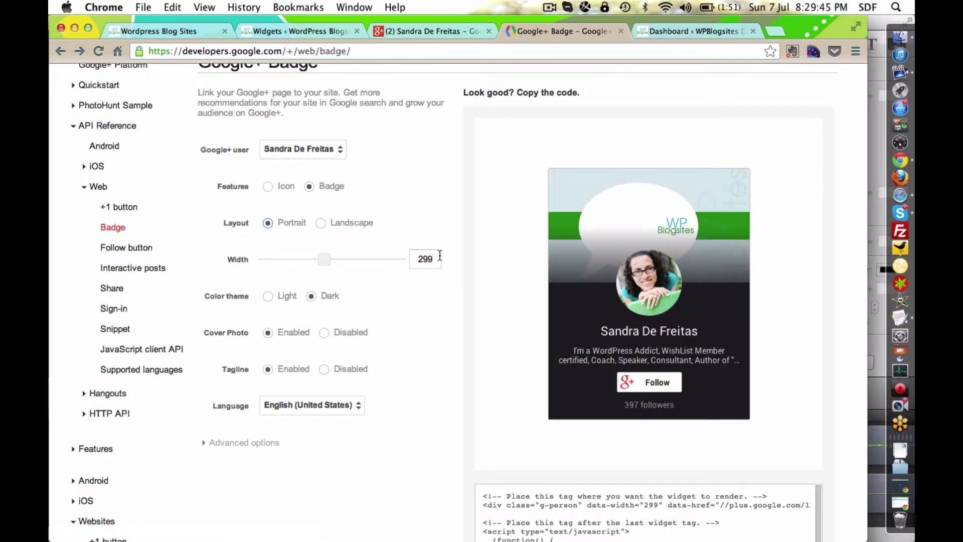
left_click_drag(321, 261, 299, 260)
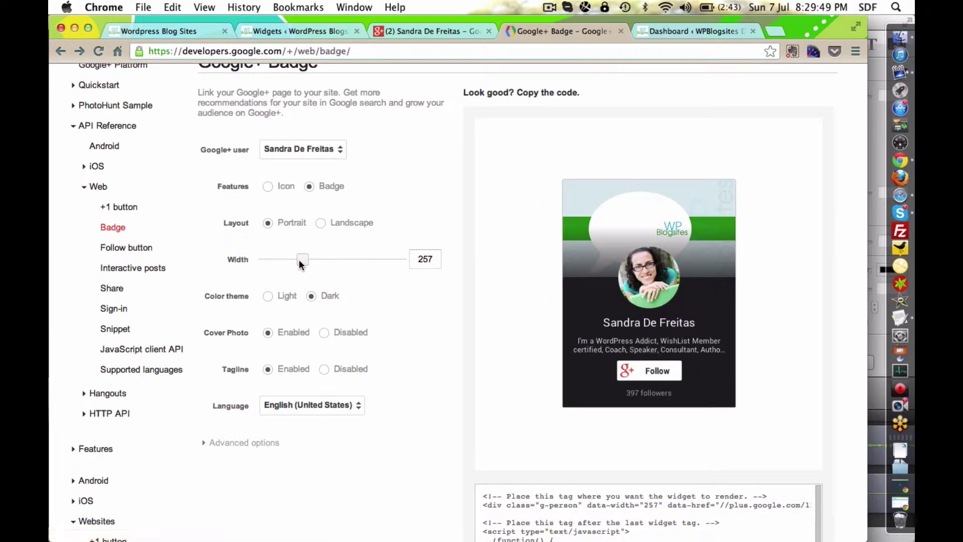
left_click_drag(299, 259, 325, 254)
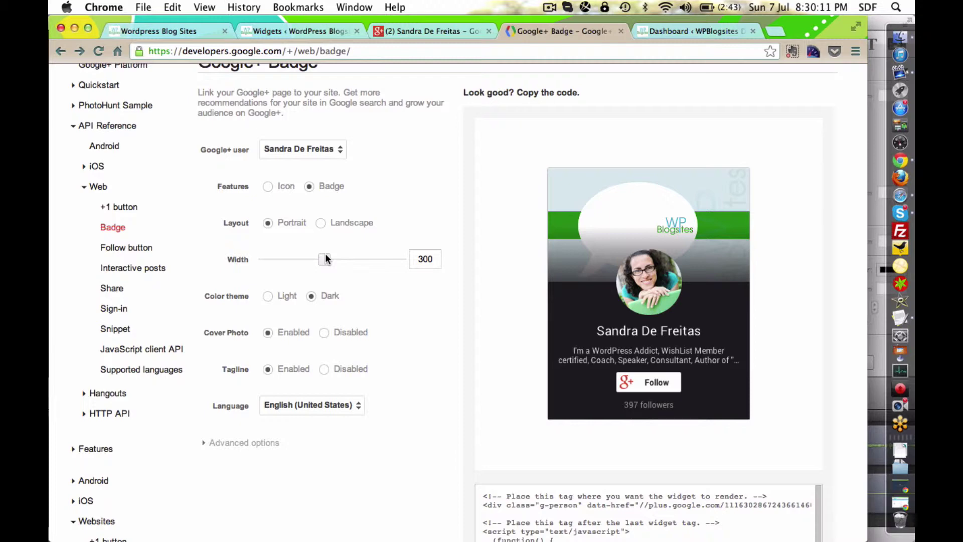
- Compare theme, cover photo and tagline options, keeping dark theme with cover photo and tagline
left_click(267, 296)
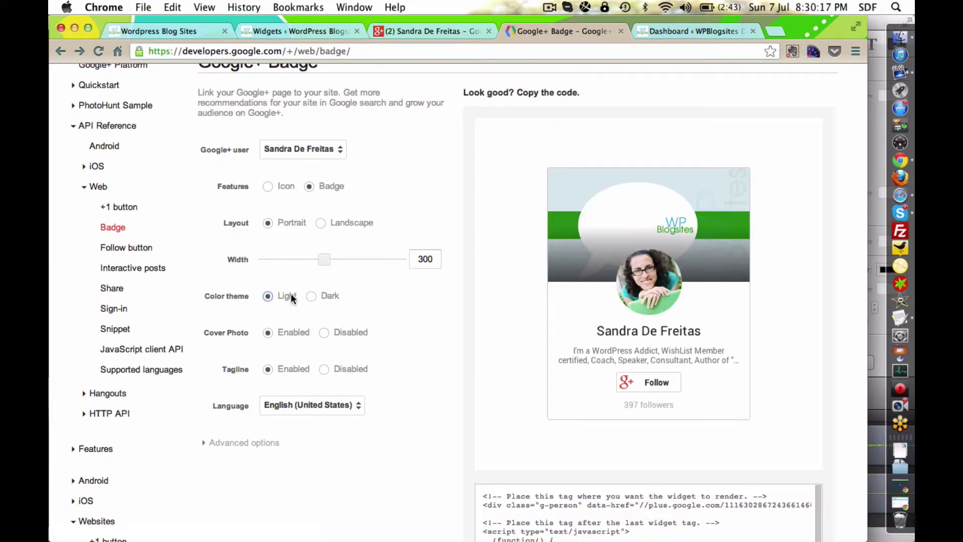
left_click(311, 295)
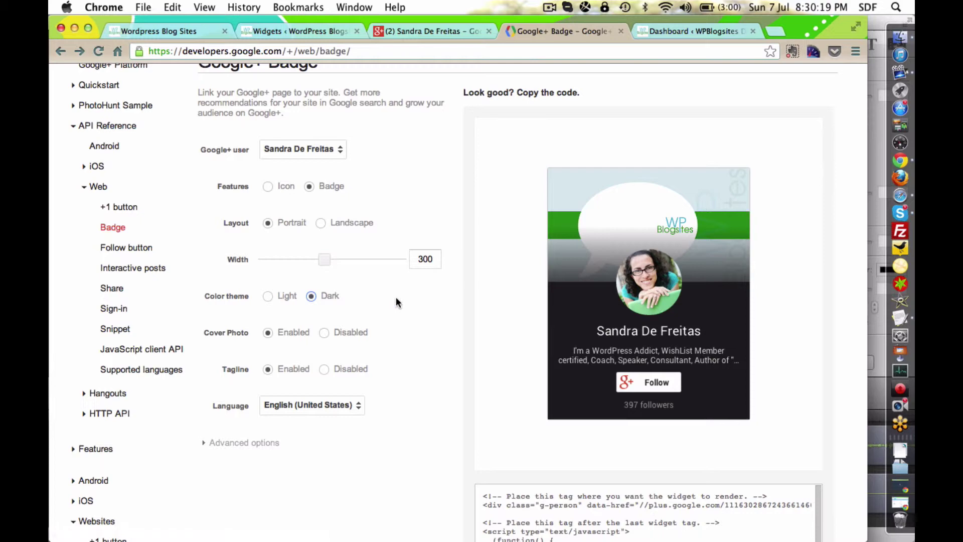
scroll(396, 298, "down", 1)
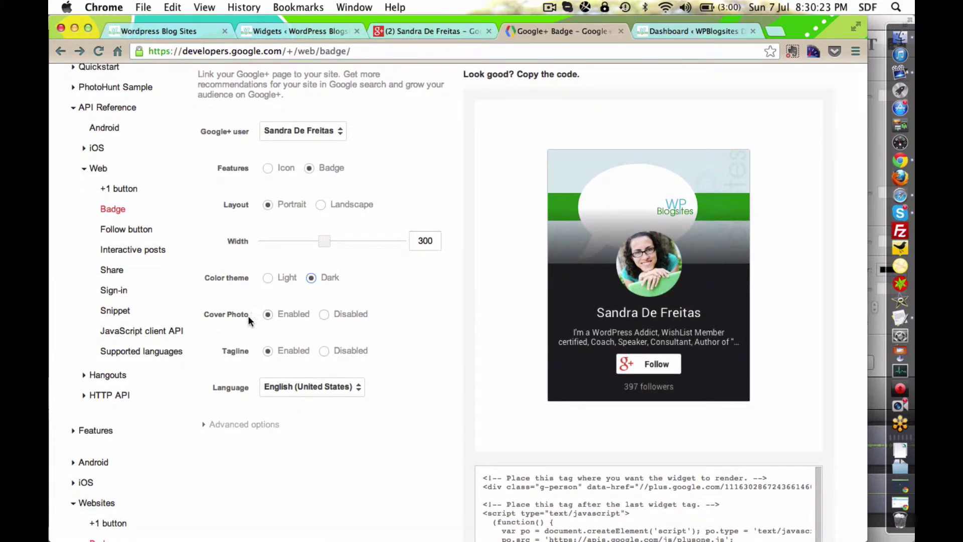
left_click(324, 314)
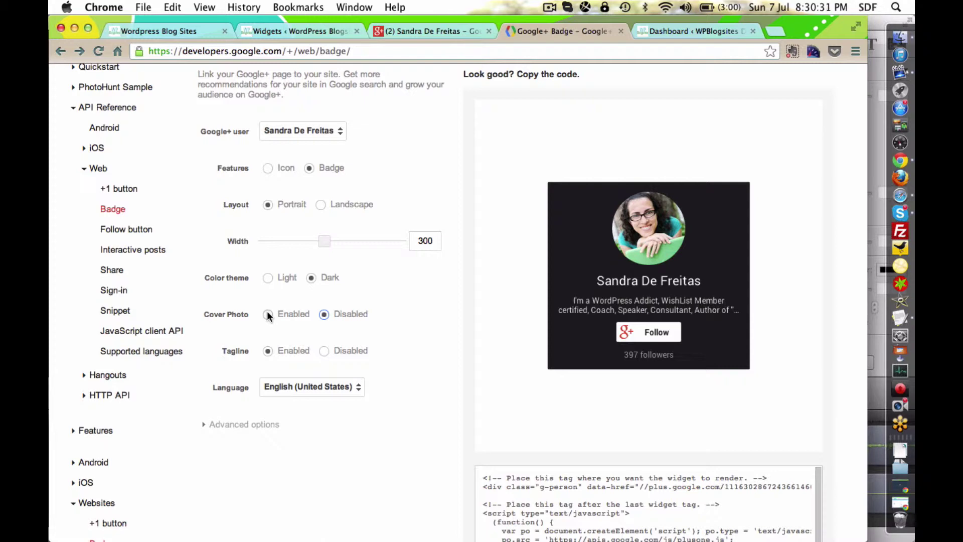
left_click(267, 314)
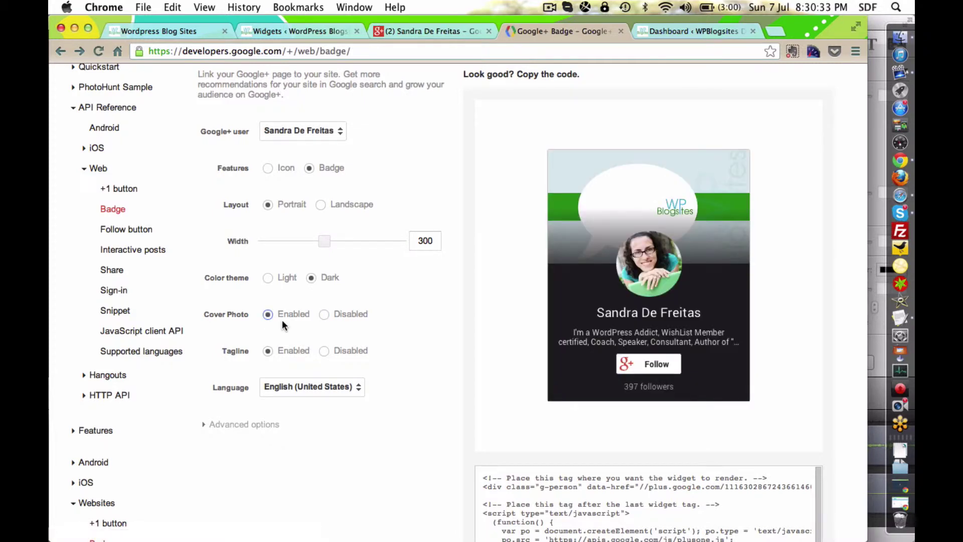
left_click(324, 350)
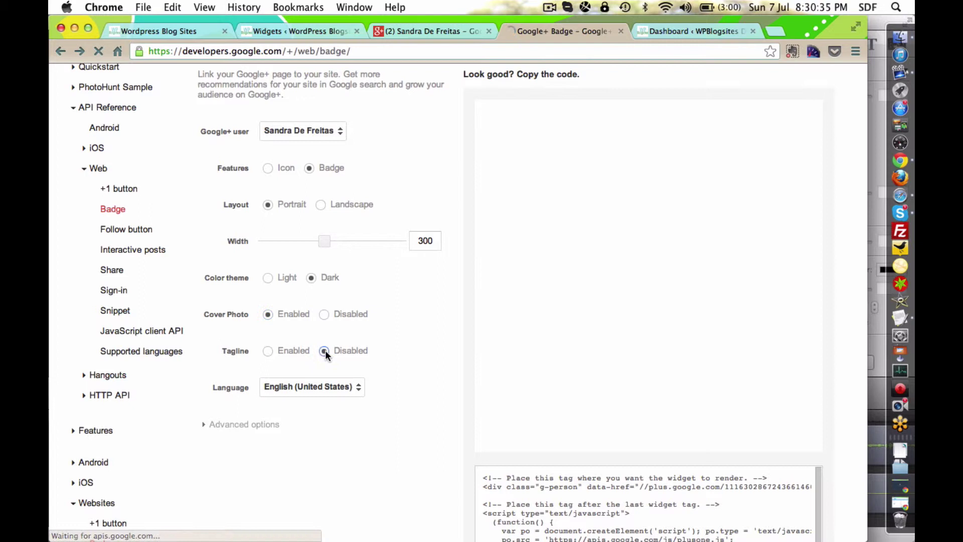
left_click(267, 350)
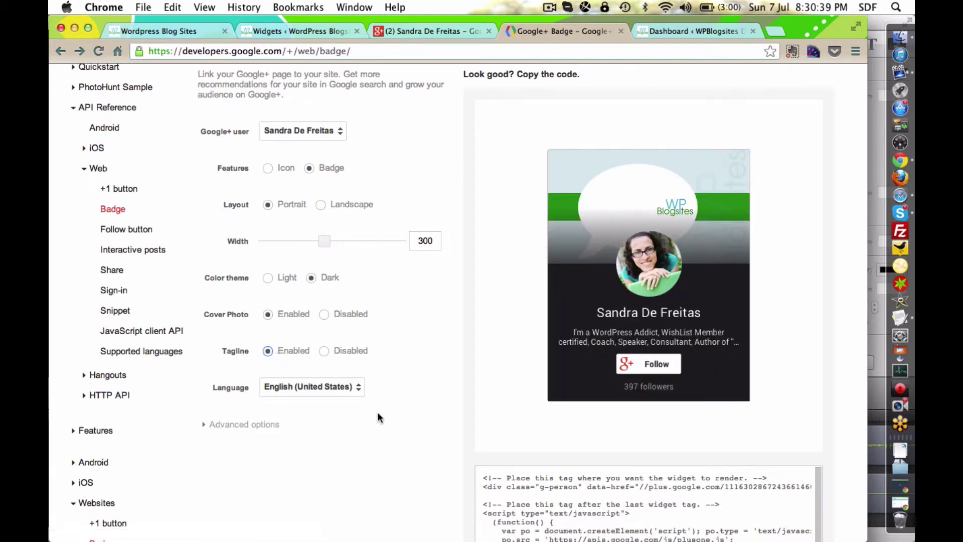
- Copy the entire generated badge embed code with Cmd+A and Cmd+C
scroll(377, 417, "down", 5)
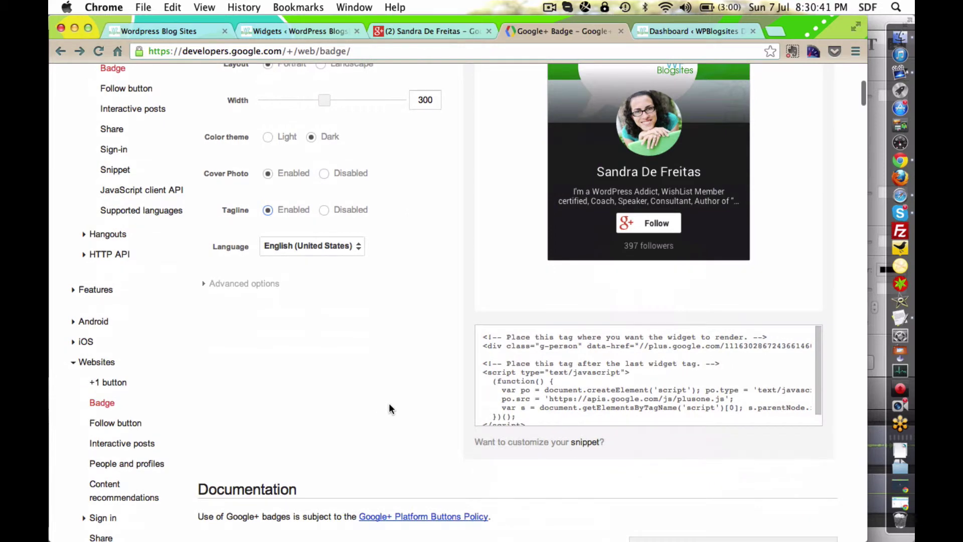
left_click(478, 341)
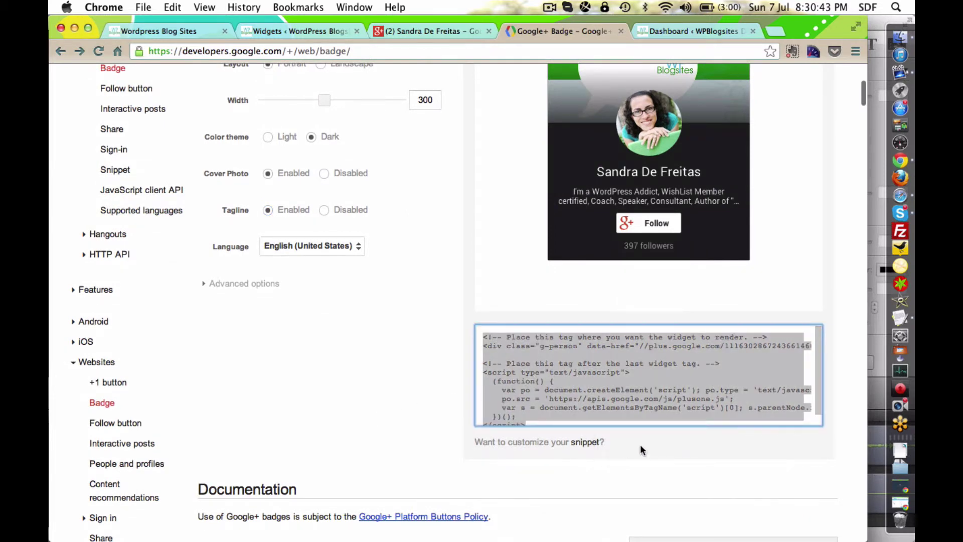
left_click(562, 374)
double_click(562, 374)
key("super+a")
key("super+c")
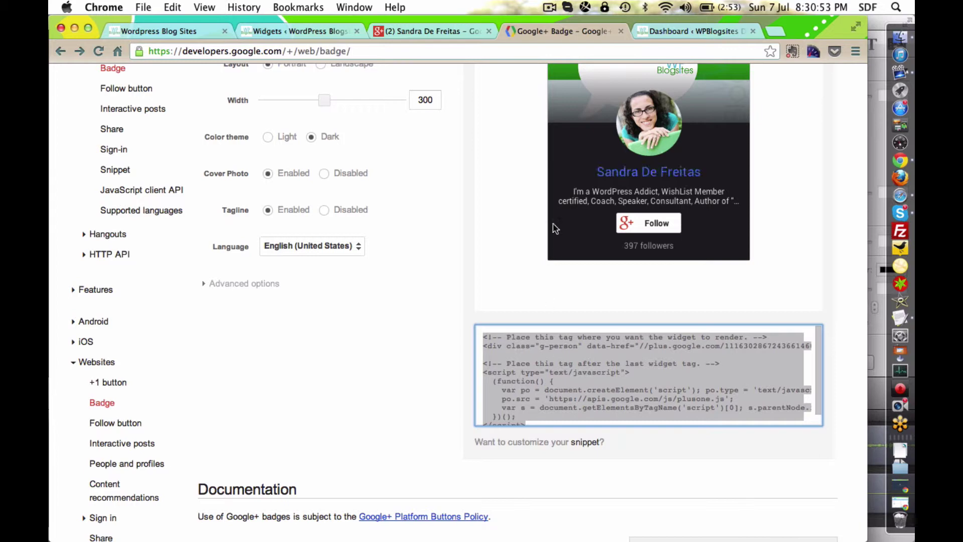
- Go to Appearance > Widgets in the WordPress dashboard and expand the Main Sidebar
left_click(658, 28)
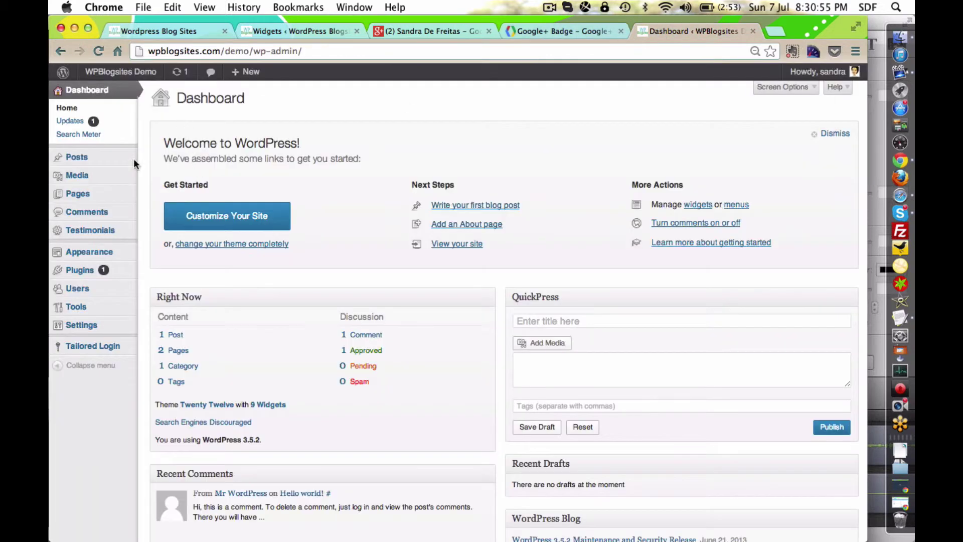
mouse_move(61, 254)
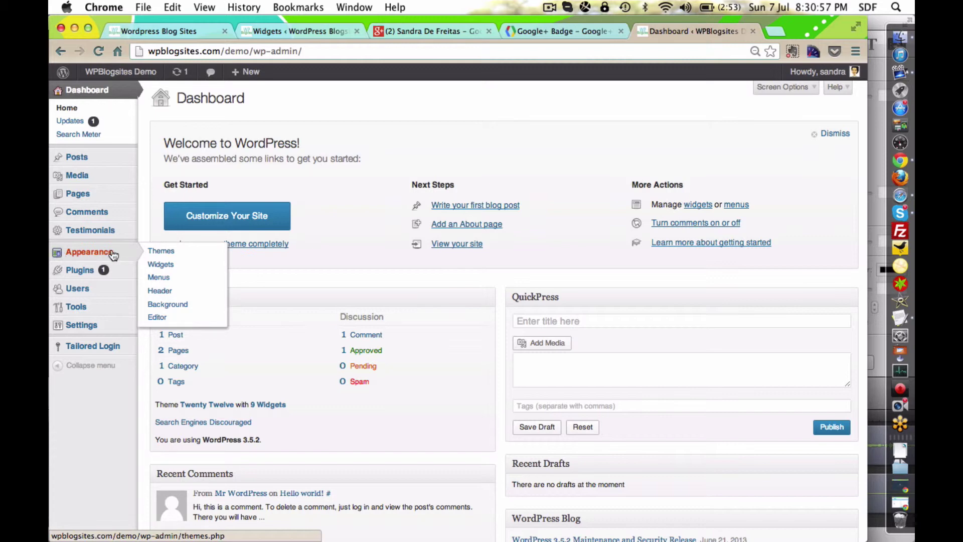
left_click(159, 266)
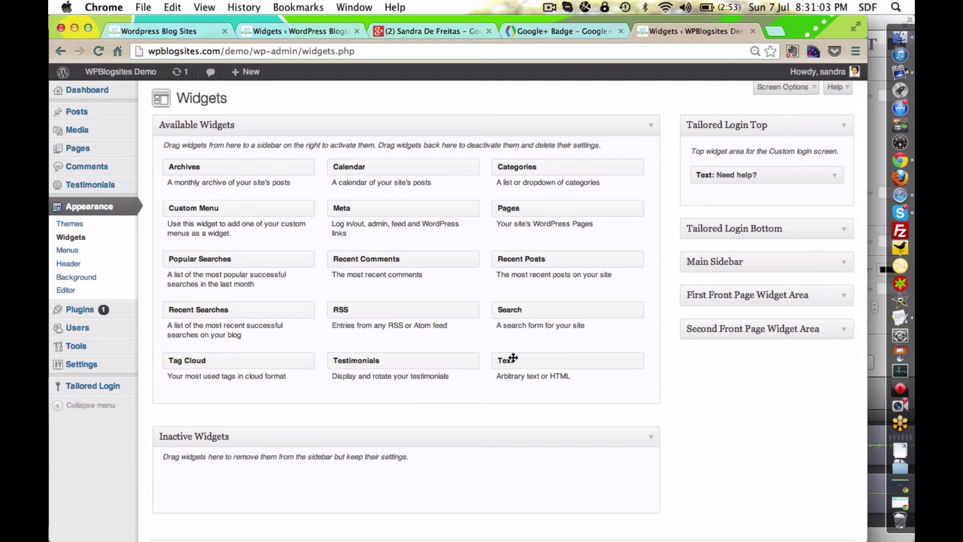
mouse_move(513, 357)
left_mouse_down()
mouse_move(596, 314)
mouse_move(505, 359)
left_mouse_up()
left_click(844, 263)
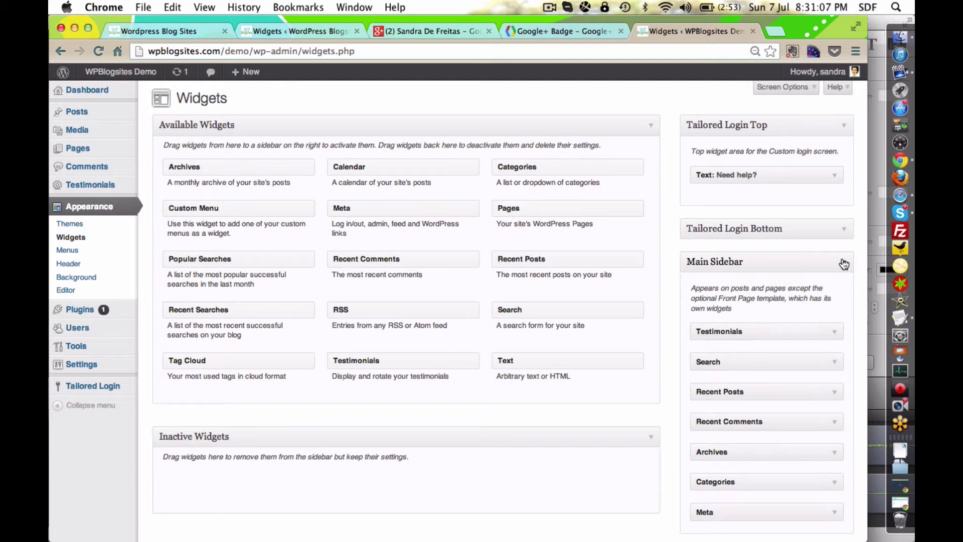
scroll(704, 408, "down", 3)
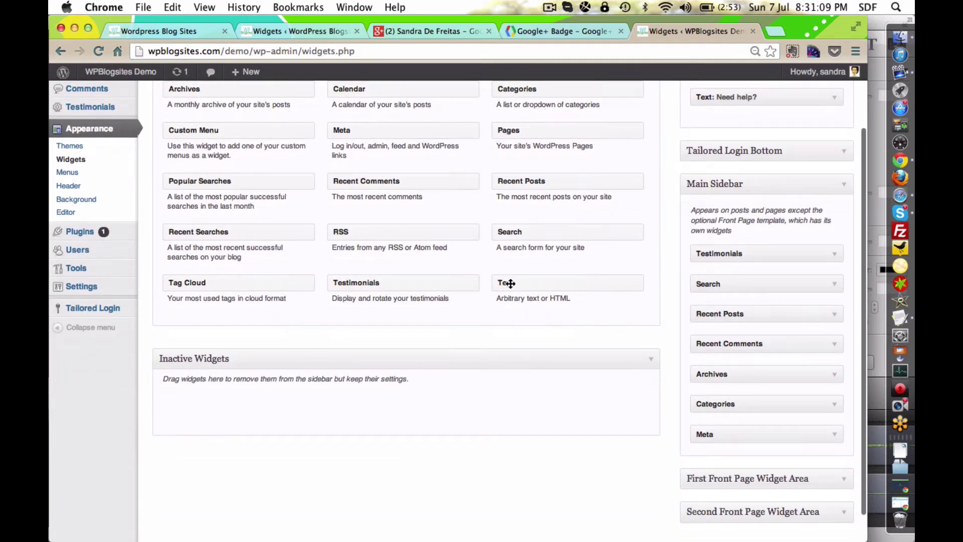
- Add a Text widget atop Main Sidebar with the pasted badge code, save it, and view the site
left_click_drag(510, 284, 714, 243)
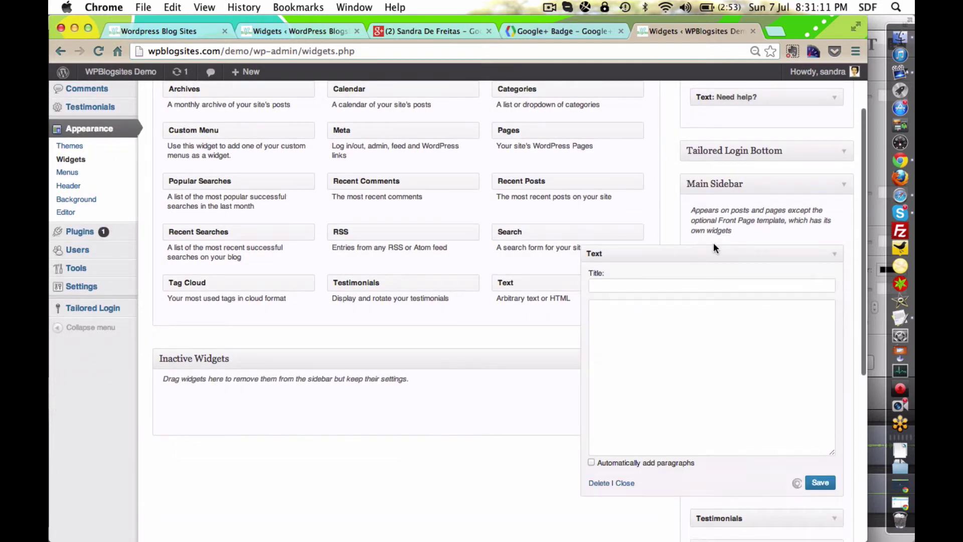
left_click(603, 354)
key("super+v")
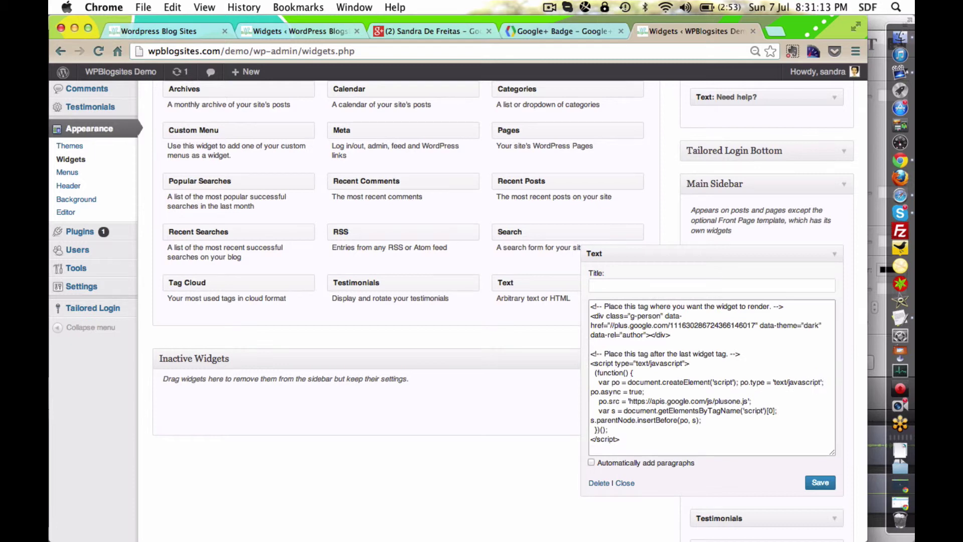
left_click(816, 487)
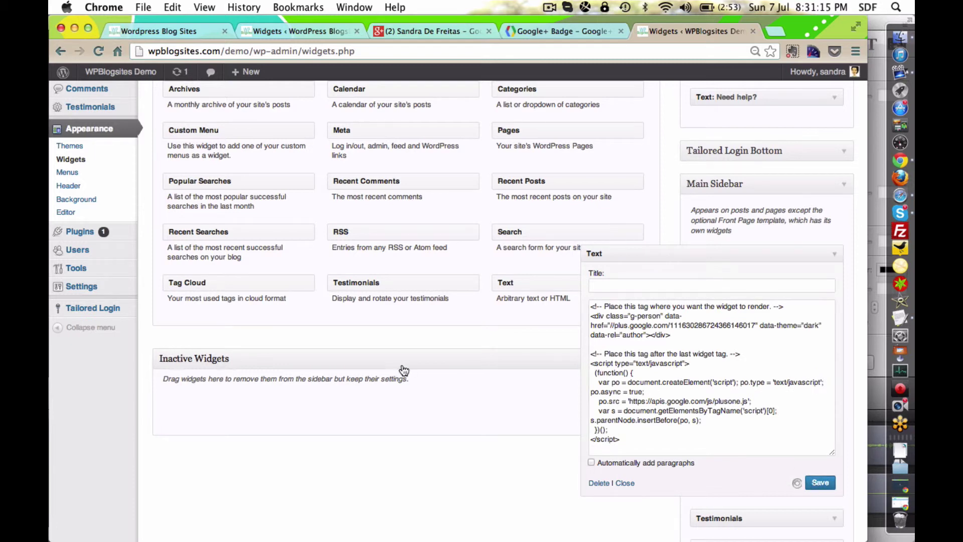
scroll(404, 370, "up", 3)
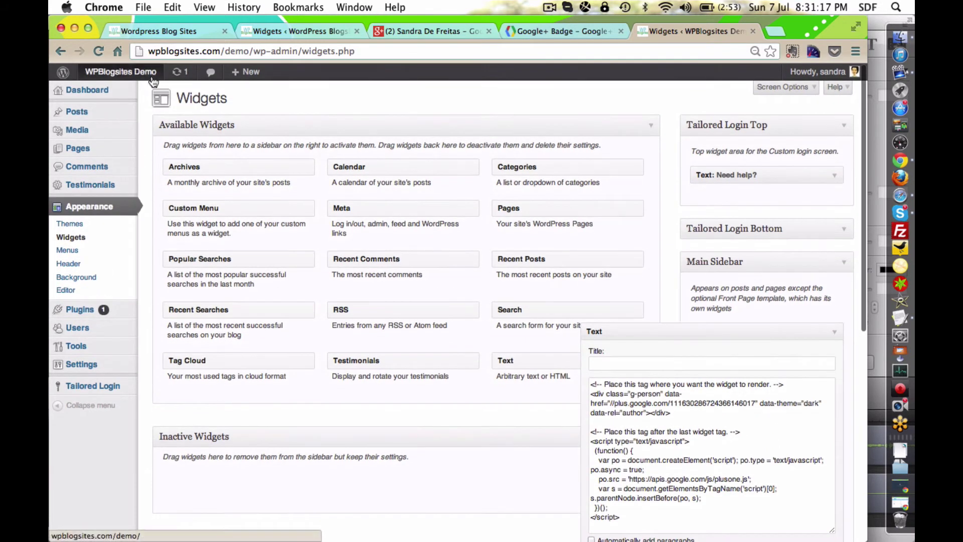
left_click(138, 75, "super")
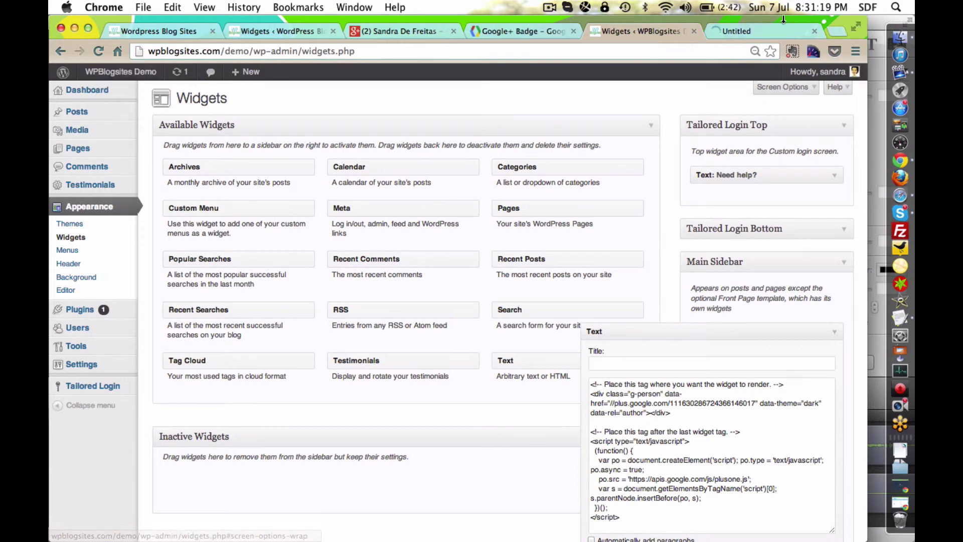